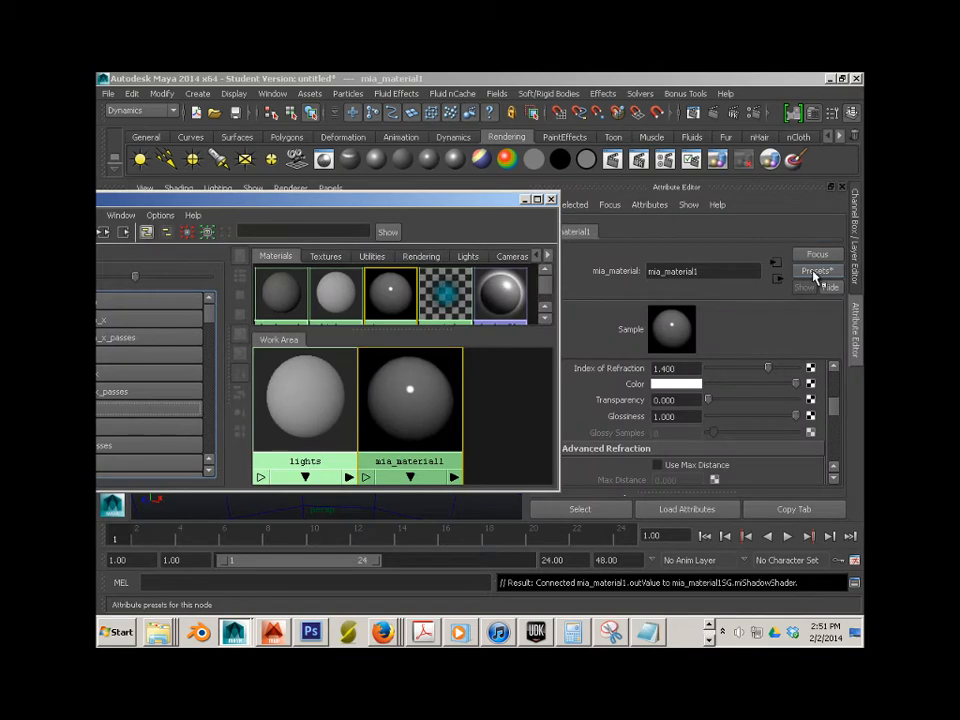
{"action": "left_click", "coordinate": [815, 272]}
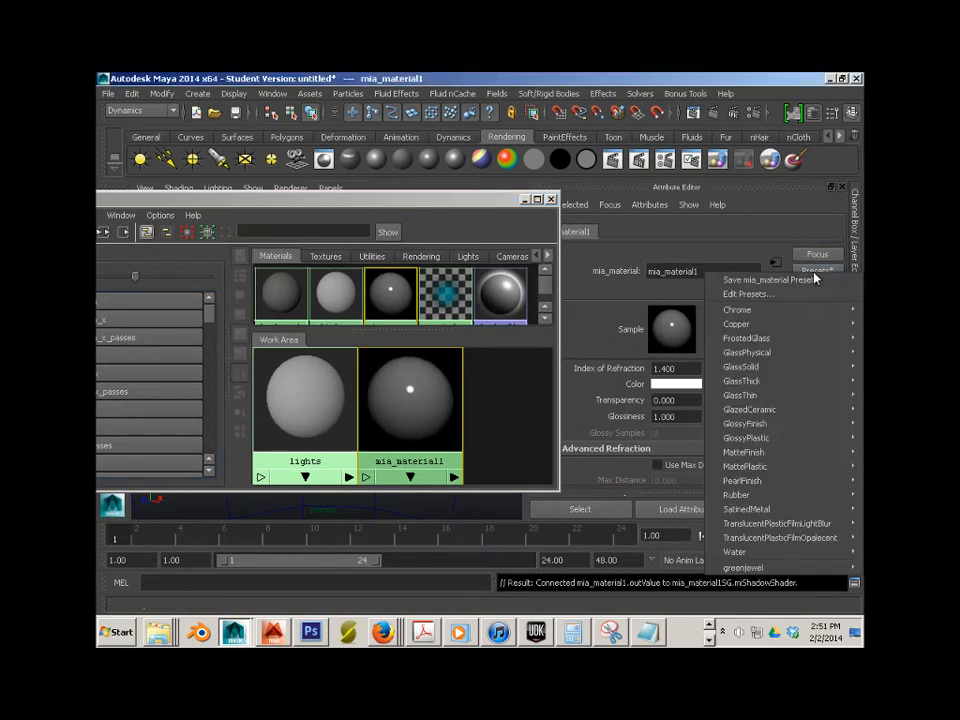
{"action": "left_click", "coordinate": [487, 215]}
{"action": "left_click_drag", "start_coordinate": [413, 199], "coordinate": [550, 75]}
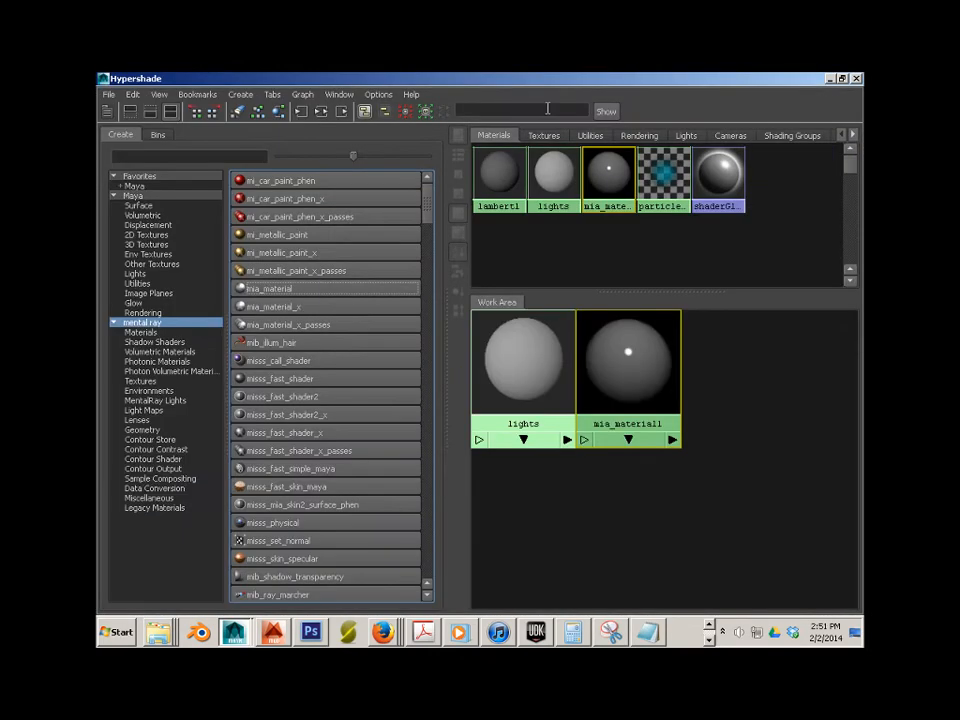
- Display the viewport in textured shading and assign the existing mia_material1 to the small sphere pSphere2
{"action": "left_click_drag", "start_coordinate": [459, 87], "coordinate": [648, 326]}
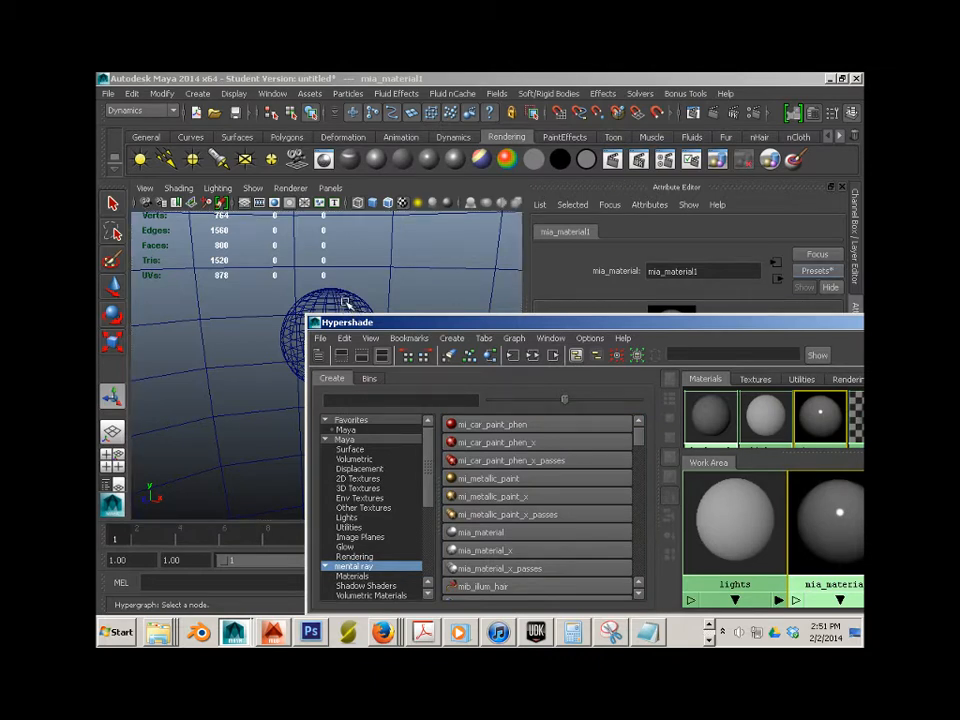
{"action": "key", "text": "6"}
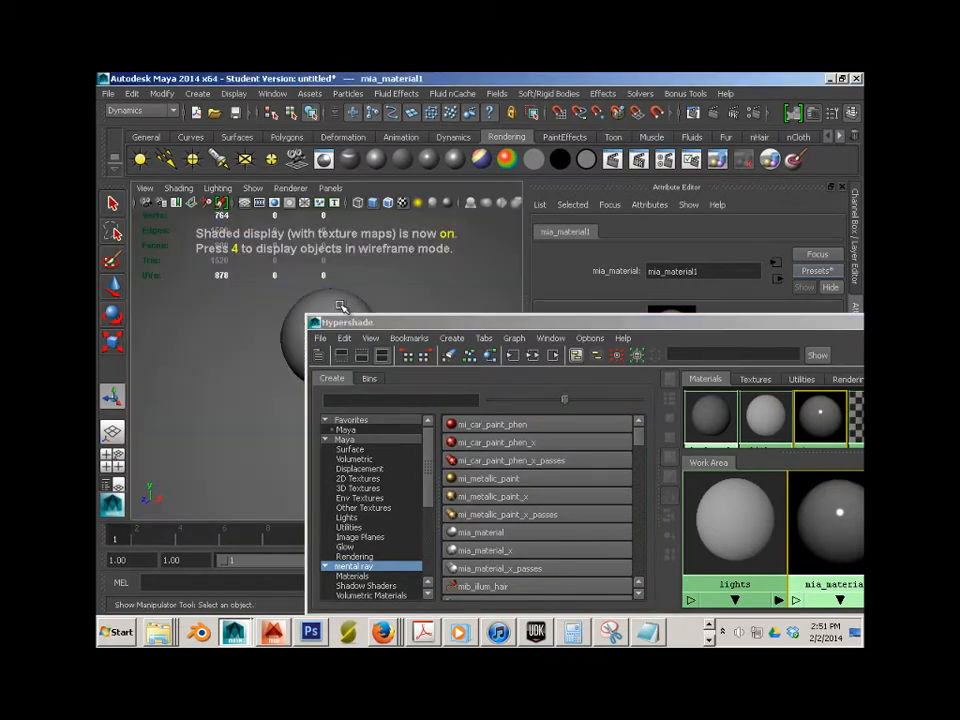
{"action": "left_click", "coordinate": [345, 303]}
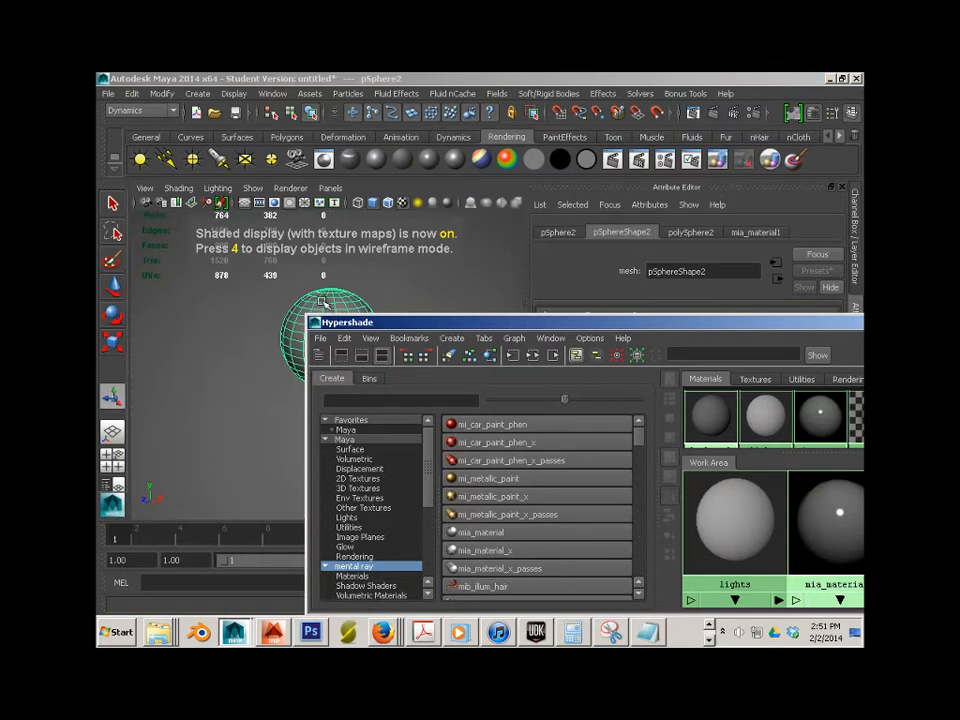
{"action": "right_click", "coordinate": [338, 300]}
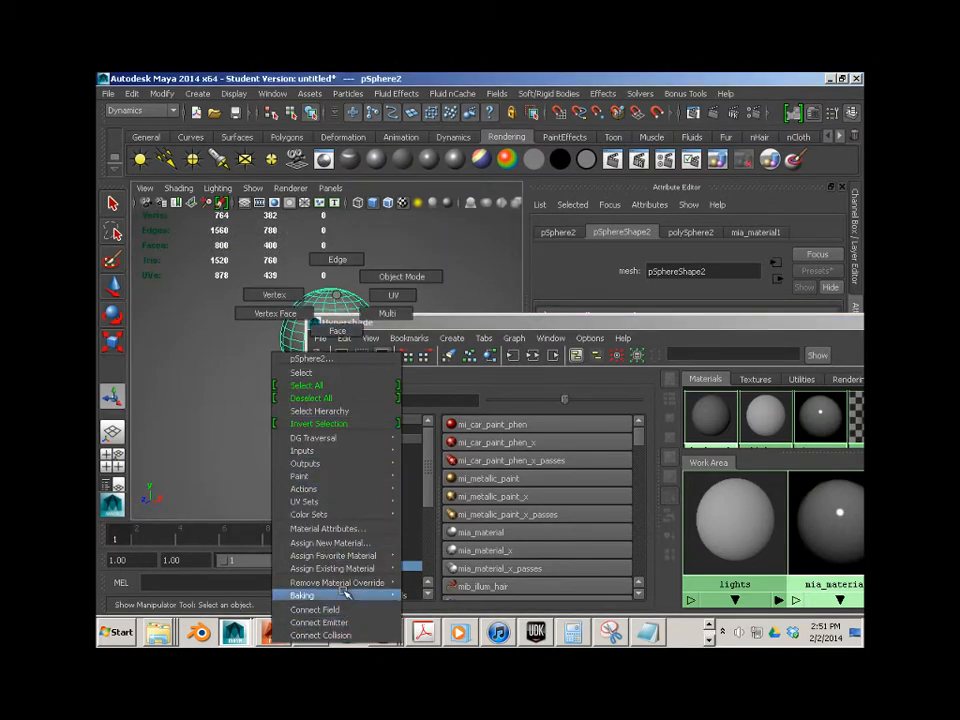
{"action": "mouse_move", "coordinate": [347, 568]}
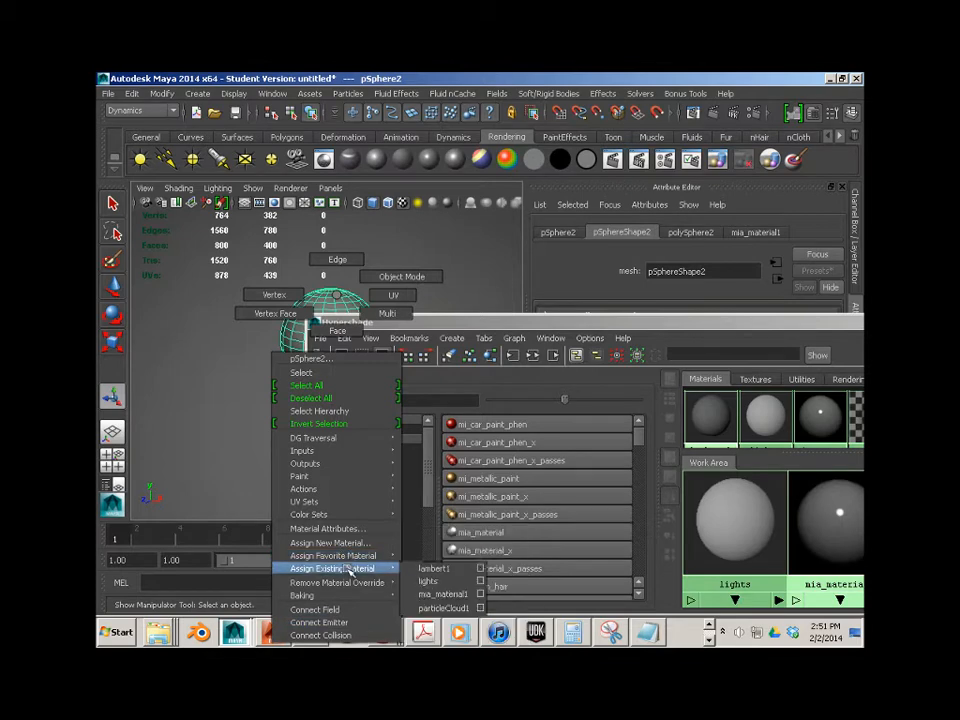
{"action": "left_click", "coordinate": [440, 594]}
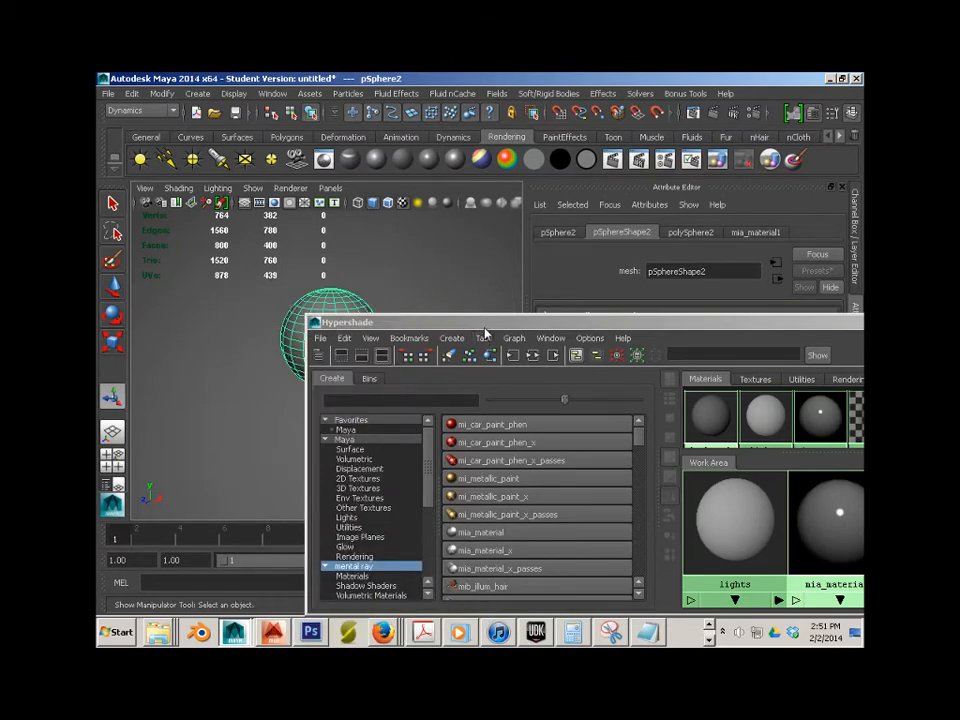
- Blend the Copper preset into mia_material1 at 50%
{"action": "left_click_drag", "start_coordinate": [485, 332], "coordinate": [253, 450]}
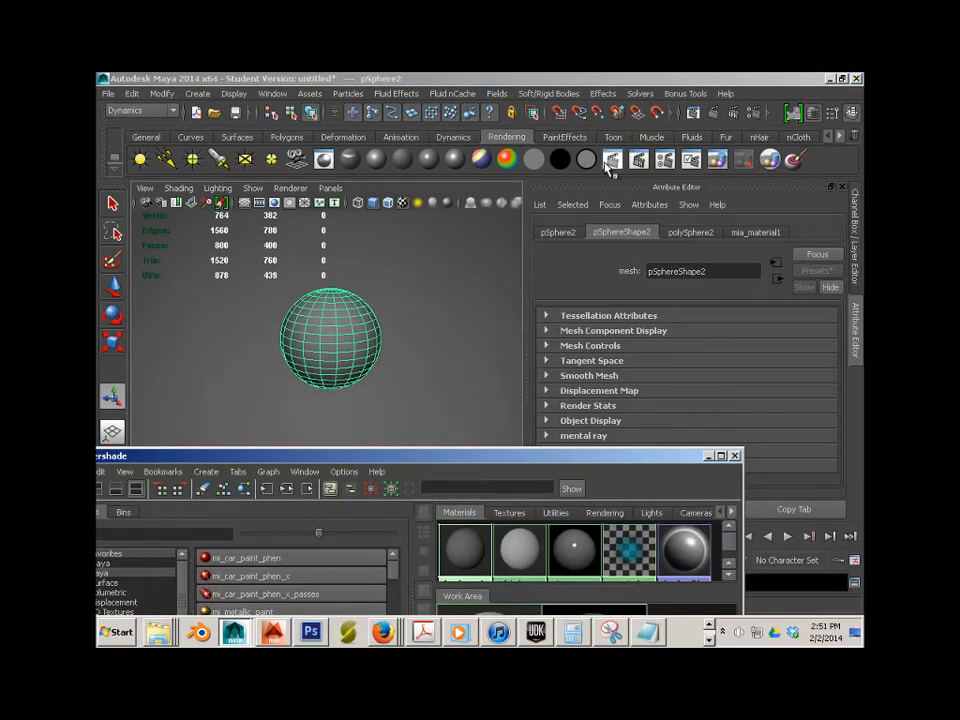
{"action": "left_click_drag", "start_coordinate": [553, 455], "coordinate": [327, 163]}
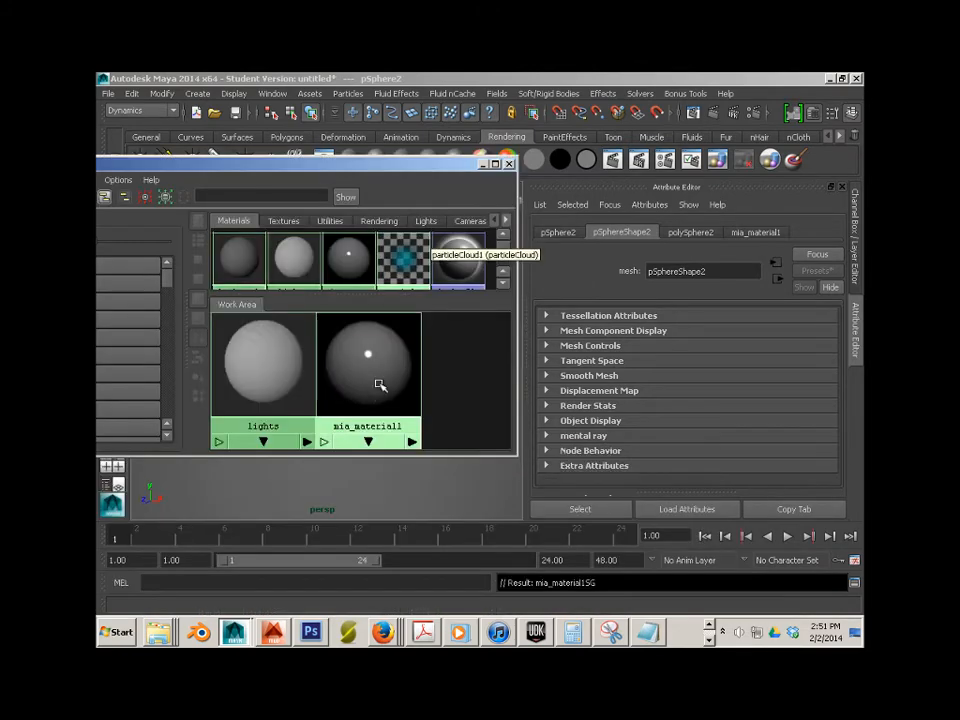
{"action": "left_click", "coordinate": [405, 381]}
{"action": "left_click", "coordinate": [816, 270]}
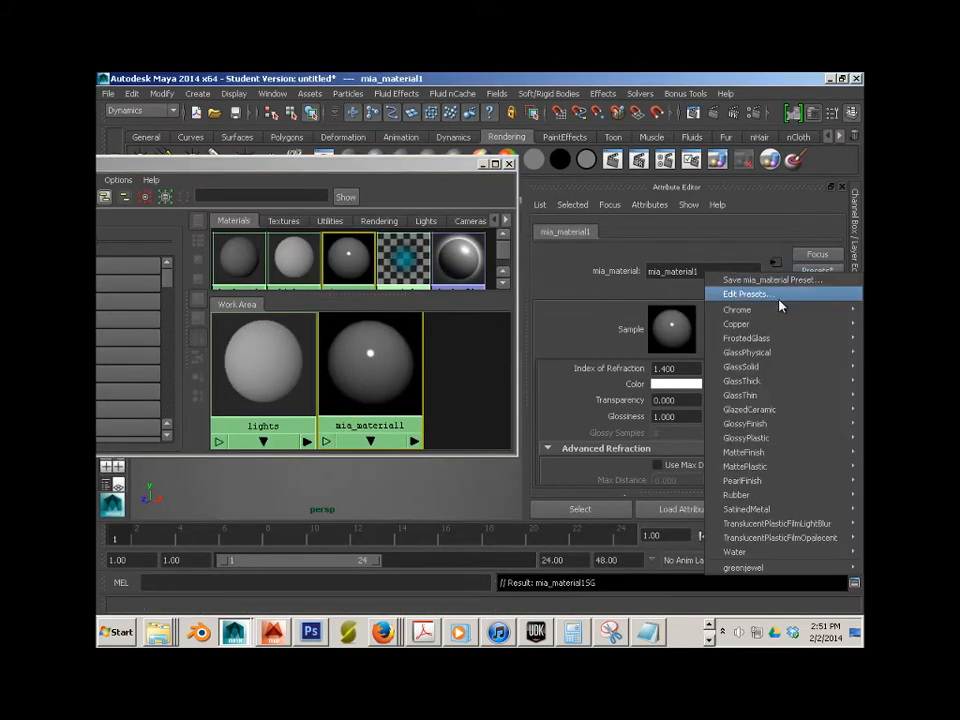
{"action": "mouse_move", "coordinate": [772, 327]}
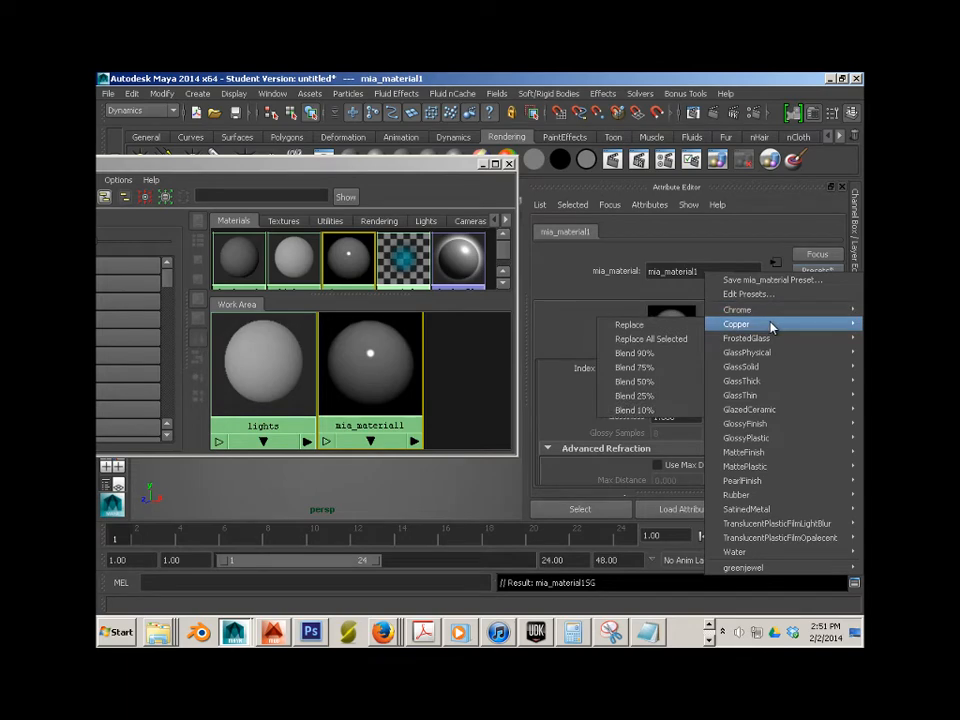
{"action": "left_click", "coordinate": [640, 381]}
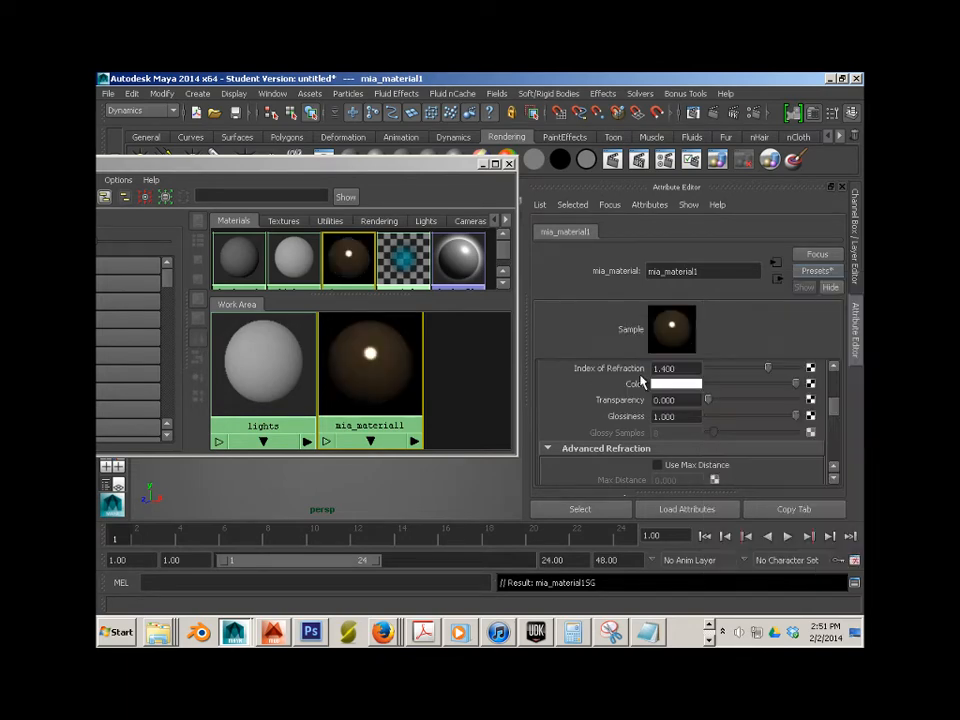
- Render the perspective view with mental ray and start an IPR render limited to a square region around the small sphere
{"action": "left_click_drag", "start_coordinate": [330, 164], "coordinate": [534, 487]}
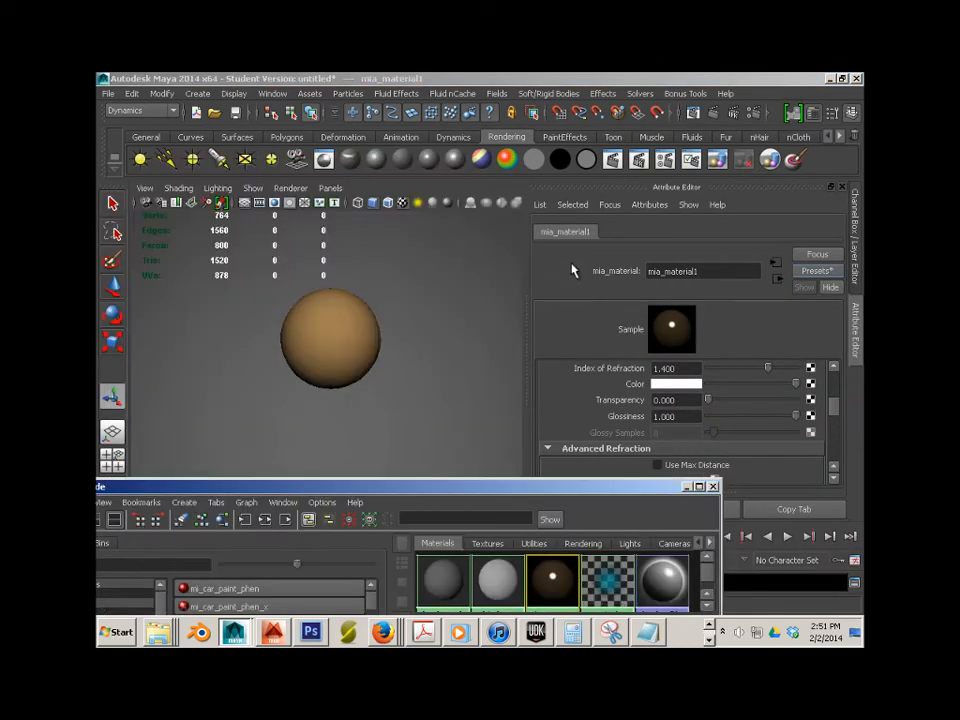
{"action": "left_click", "coordinate": [612, 160]}
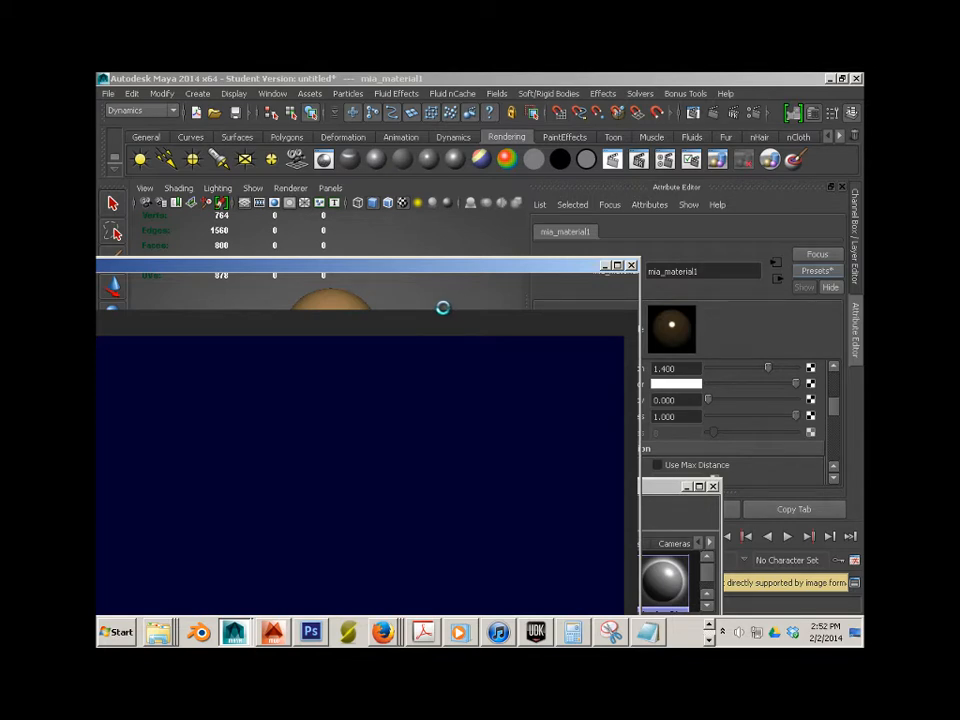
{"action": "left_click_drag", "start_coordinate": [461, 270], "coordinate": [601, 196]}
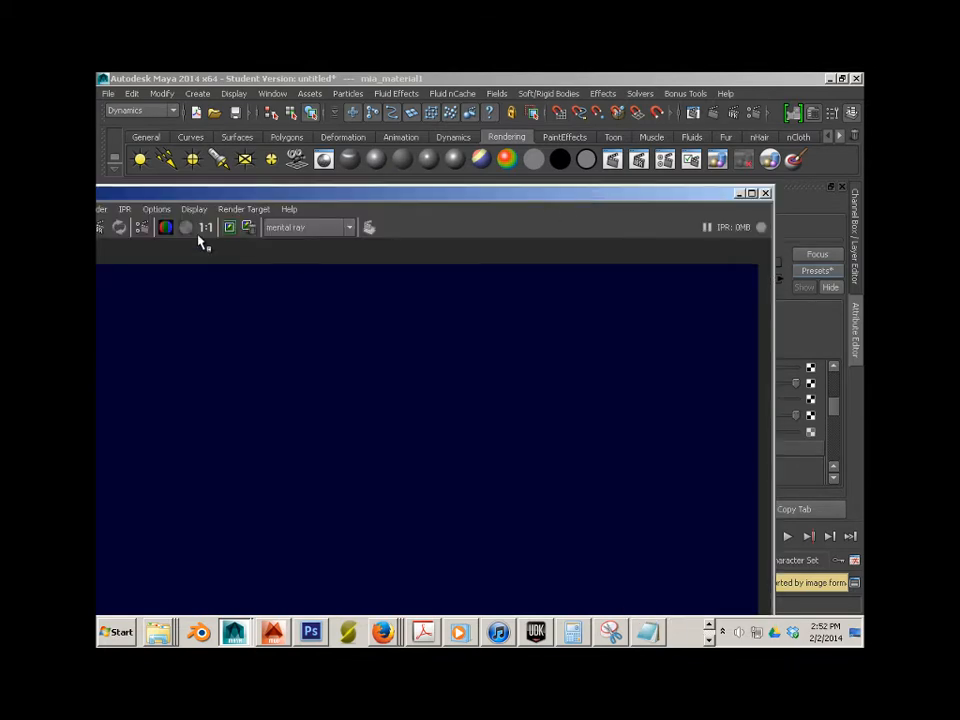
{"action": "left_click_drag", "start_coordinate": [176, 196], "coordinate": [231, 188]}
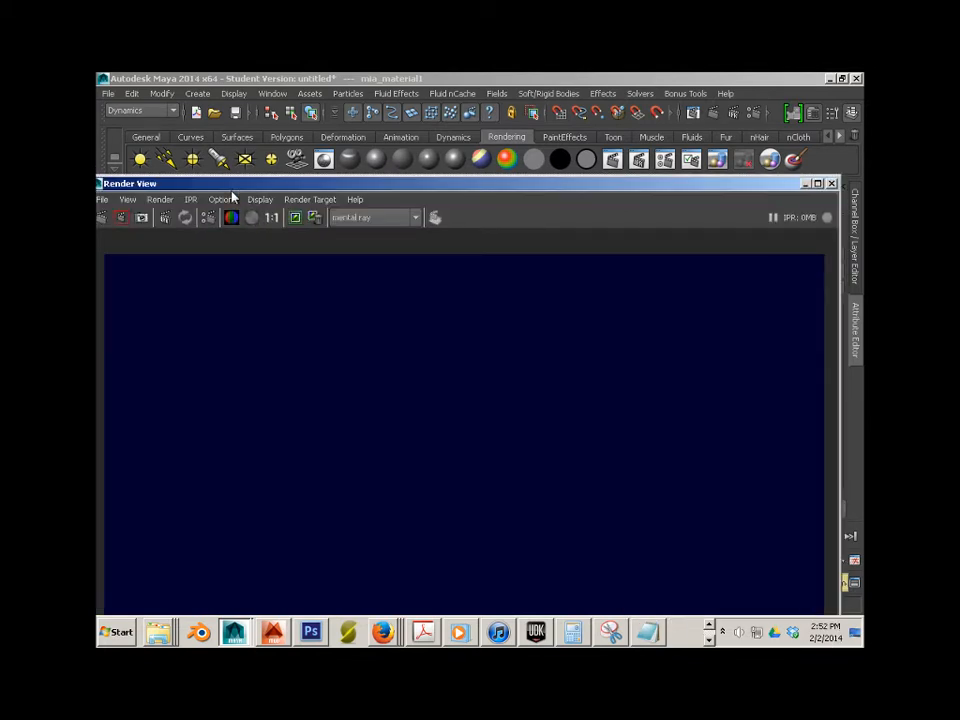
{"action": "left_click", "coordinate": [164, 218]}
{"action": "left_click_drag", "start_coordinate": [355, 293], "coordinate": [576, 516]}
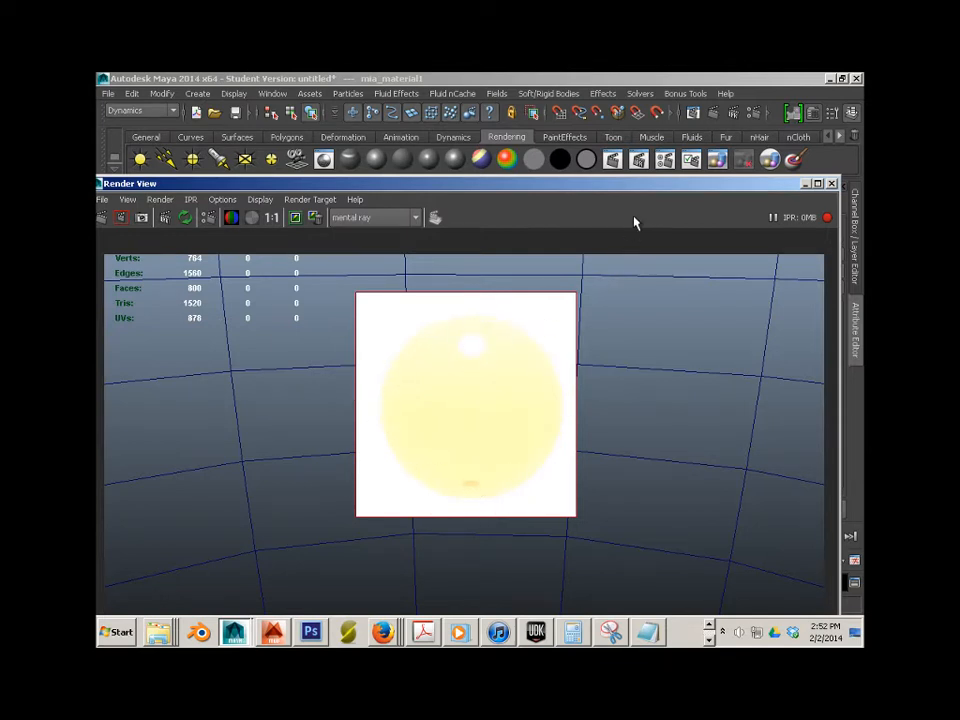
- Open the Outliner, select pointLight1 and set its photon Exponent to 3
{"action": "left_click_drag", "start_coordinate": [650, 191], "coordinate": [375, 189]}
{"action": "left_click", "coordinate": [272, 93]}
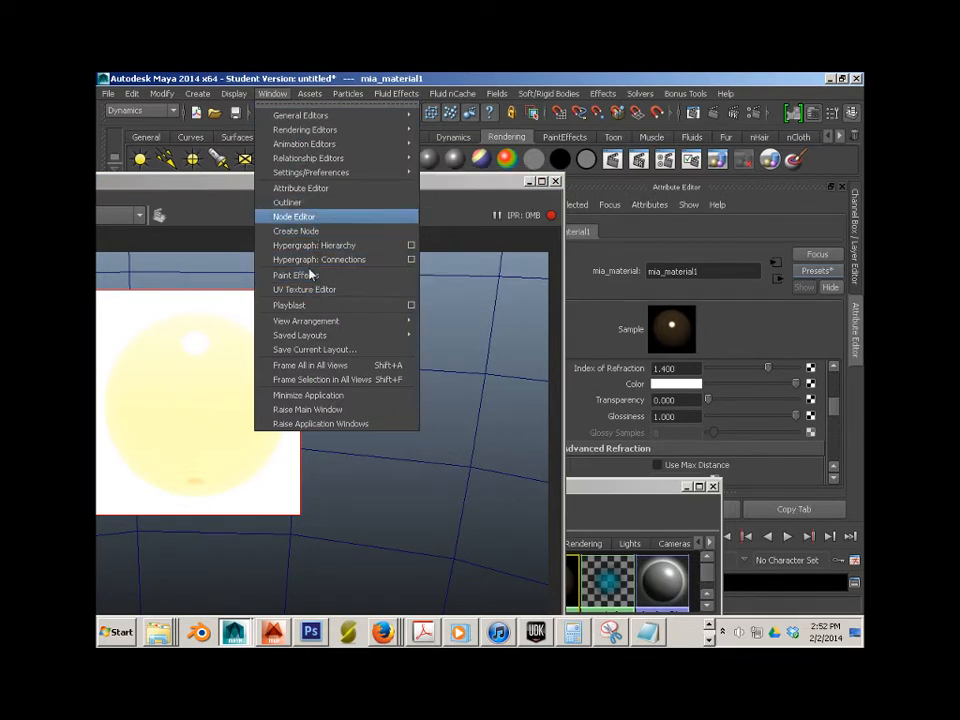
{"action": "left_click", "coordinate": [313, 204]}
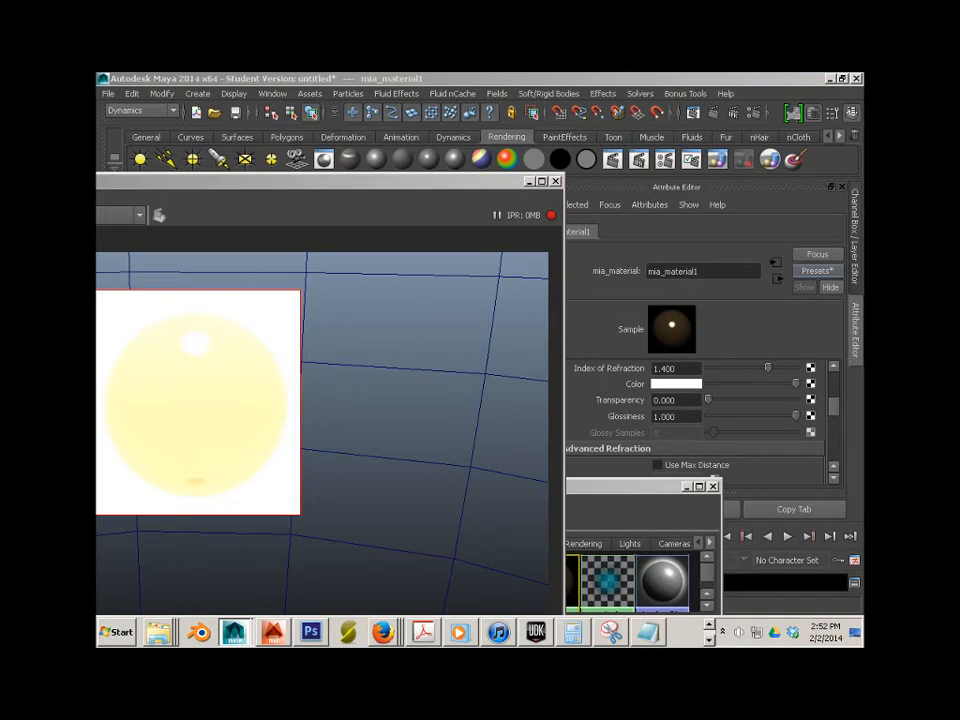
{"action": "left_click", "coordinate": [430, 335]}
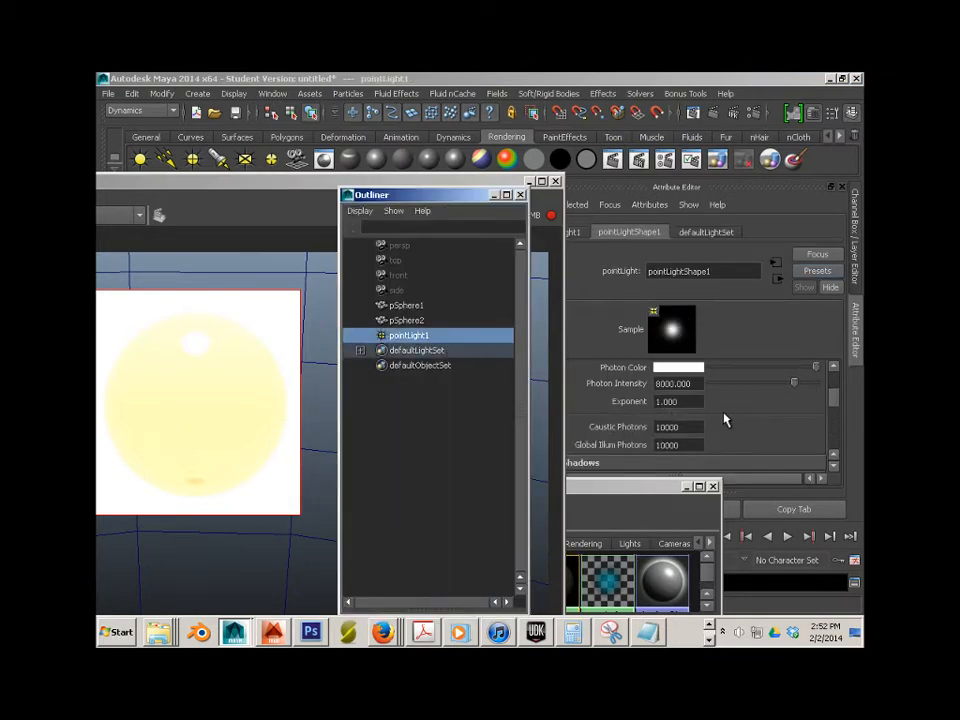
{"action": "left_click_drag", "start_coordinate": [694, 403], "coordinate": [646, 408]}
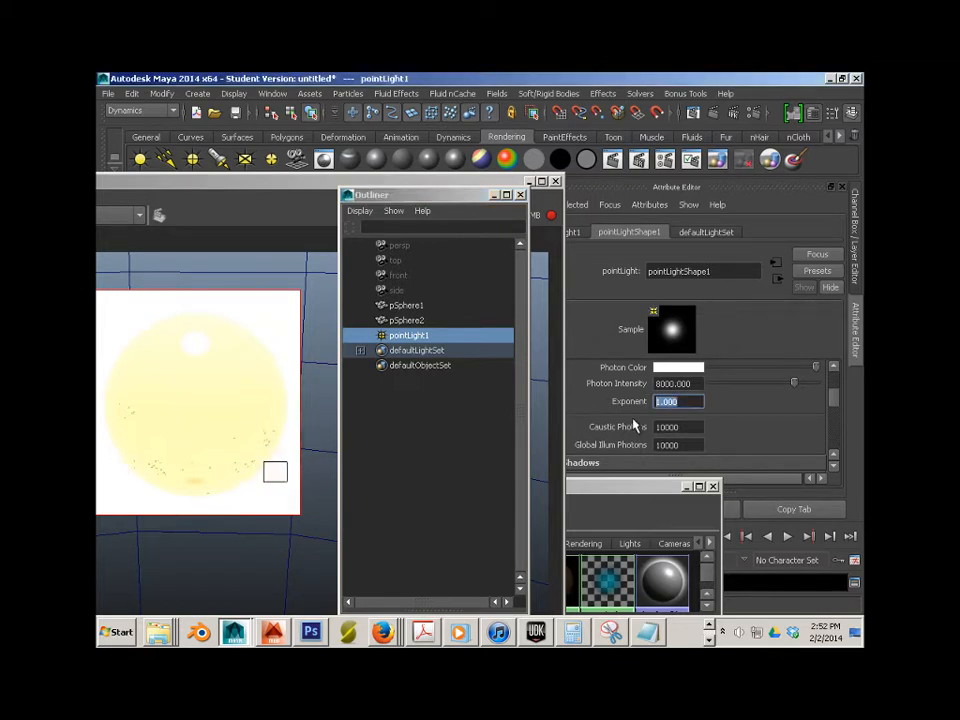
{"action": "type", "text": "3"}
{"action": "key", "text": "Return"}
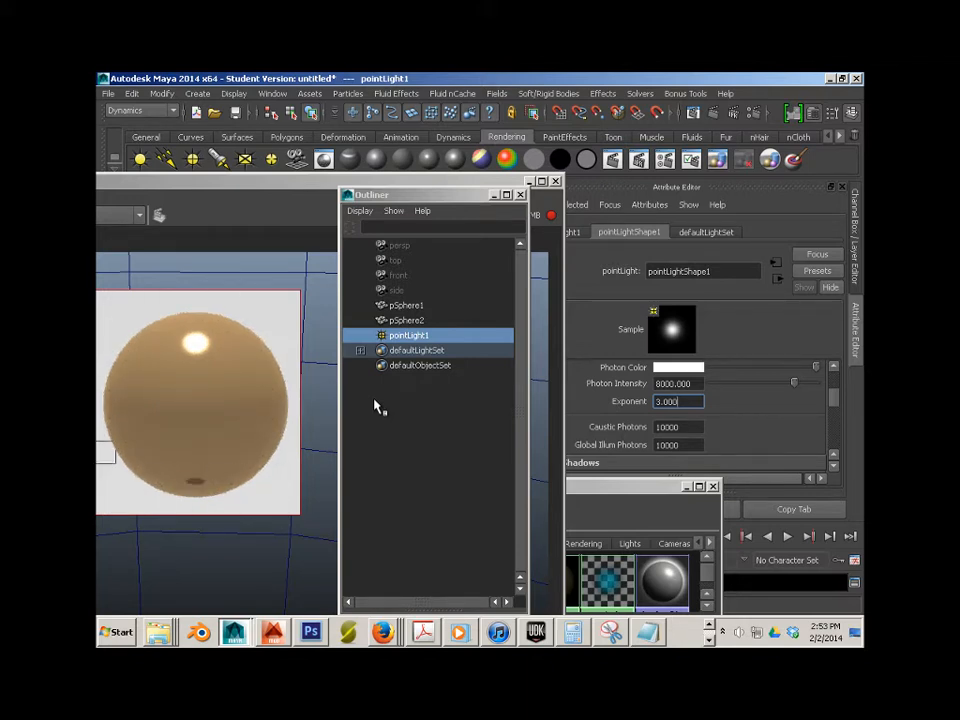
- Darken the Ambient Color of the lights Lambert material on pSphere1
{"action": "left_click", "coordinate": [414, 320]}
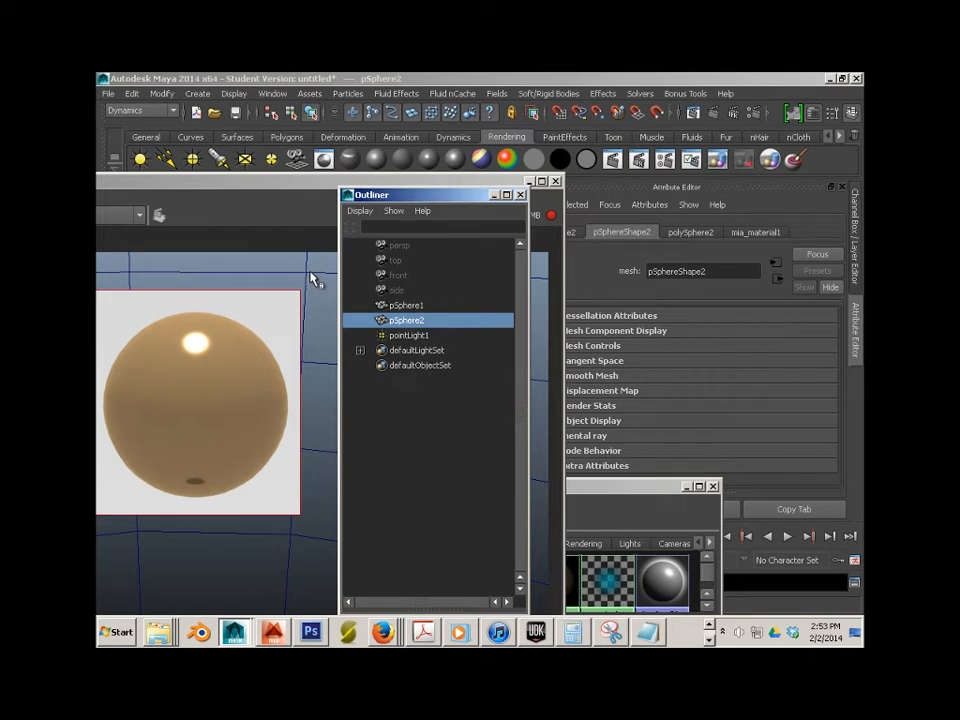
{"action": "left_click", "coordinate": [405, 306]}
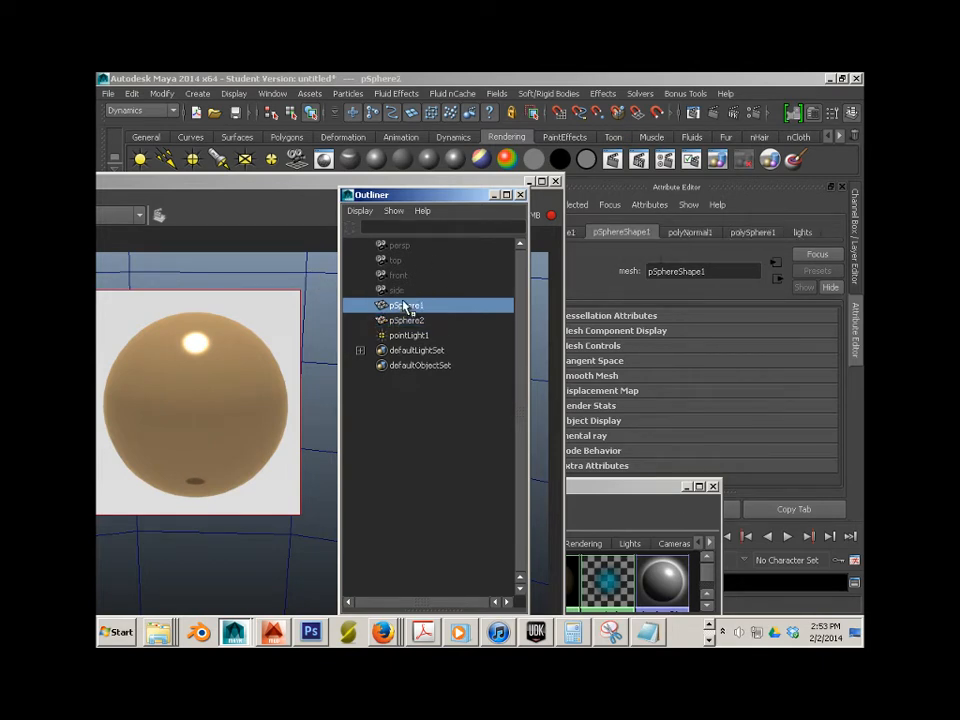
{"action": "left_click", "coordinate": [805, 234]}
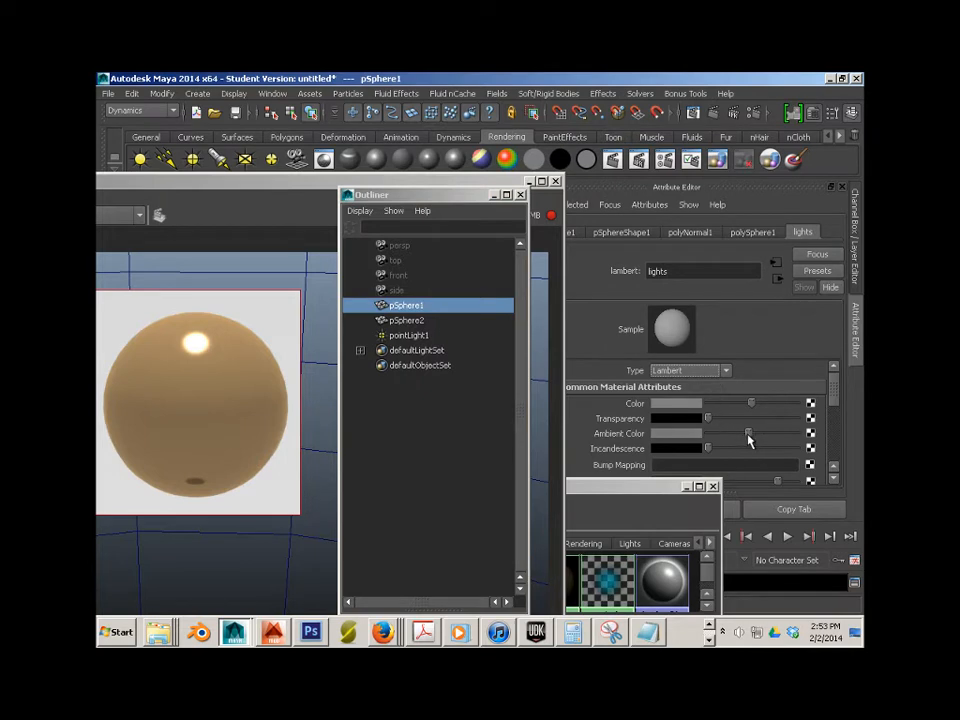
{"action": "left_click_drag", "start_coordinate": [748, 436], "coordinate": [728, 440]}
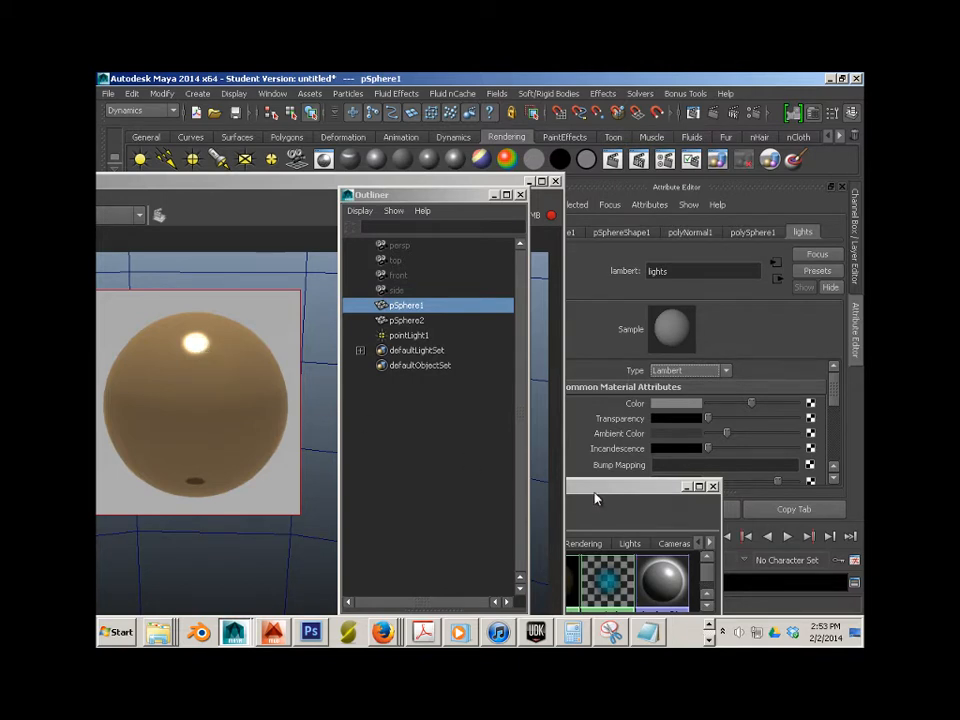
- Select mia_material1 in the Hypershade and apply a preset with a satin-metal look in place of the copper
{"action": "left_click_drag", "start_coordinate": [595, 491], "coordinate": [431, 524]}
{"action": "left_click", "coordinate": [460, 545]}
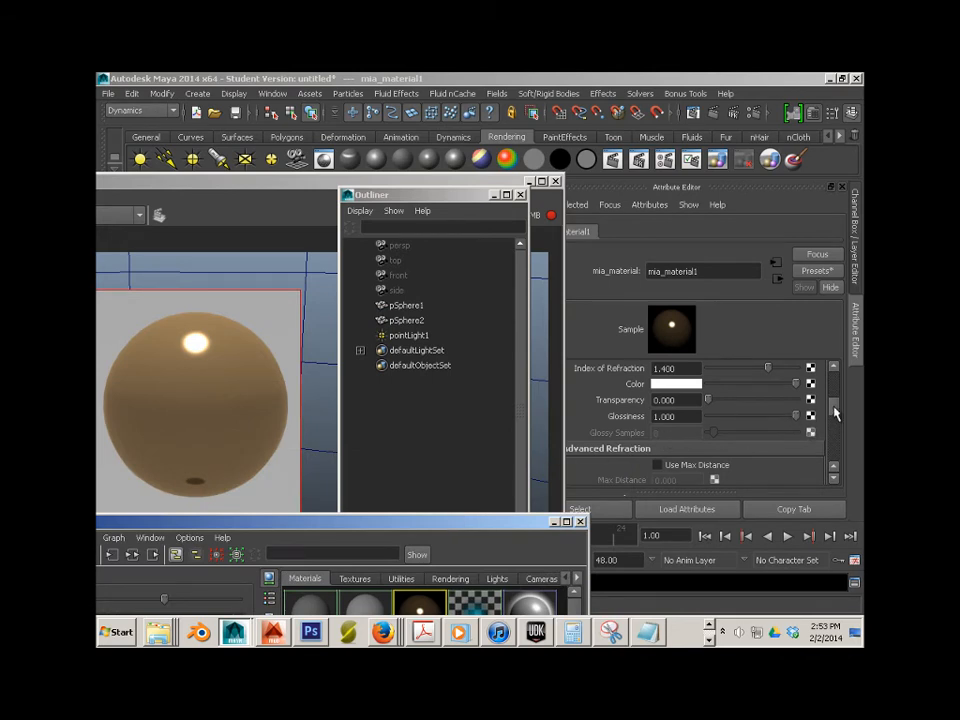
{"action": "left_click_drag", "start_coordinate": [834, 407], "coordinate": [836, 403]}
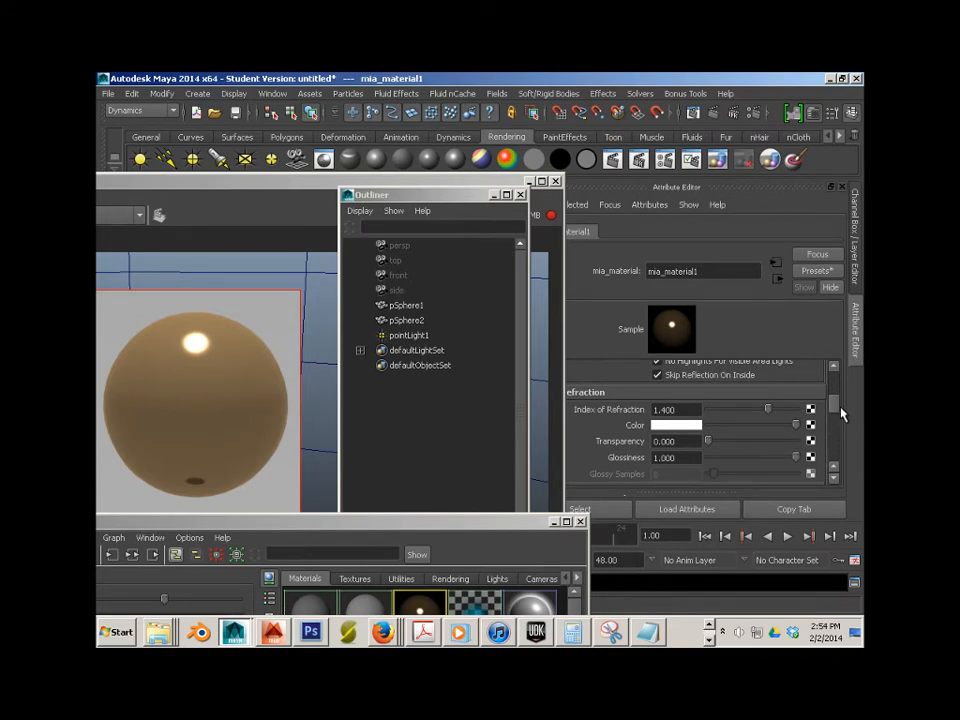
{"action": "left_click_drag", "start_coordinate": [836, 410], "coordinate": [836, 417]}
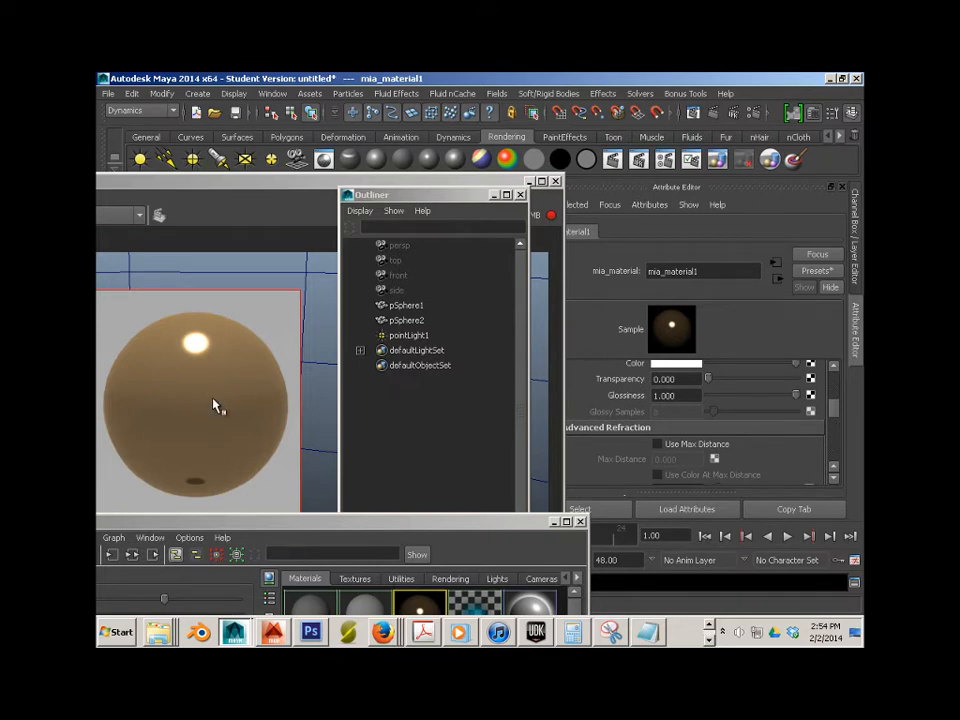
{"action": "left_click_drag", "start_coordinate": [336, 521], "coordinate": [479, 518]}
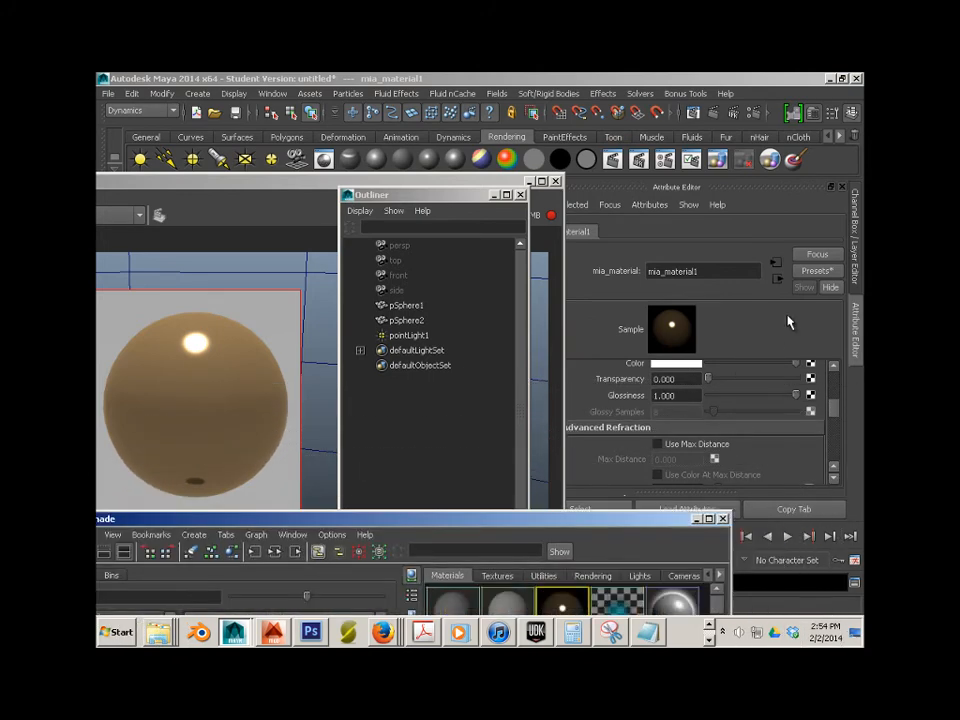
{"action": "left_click", "coordinate": [812, 274]}
{"action": "mouse_move", "coordinate": [776, 390]}
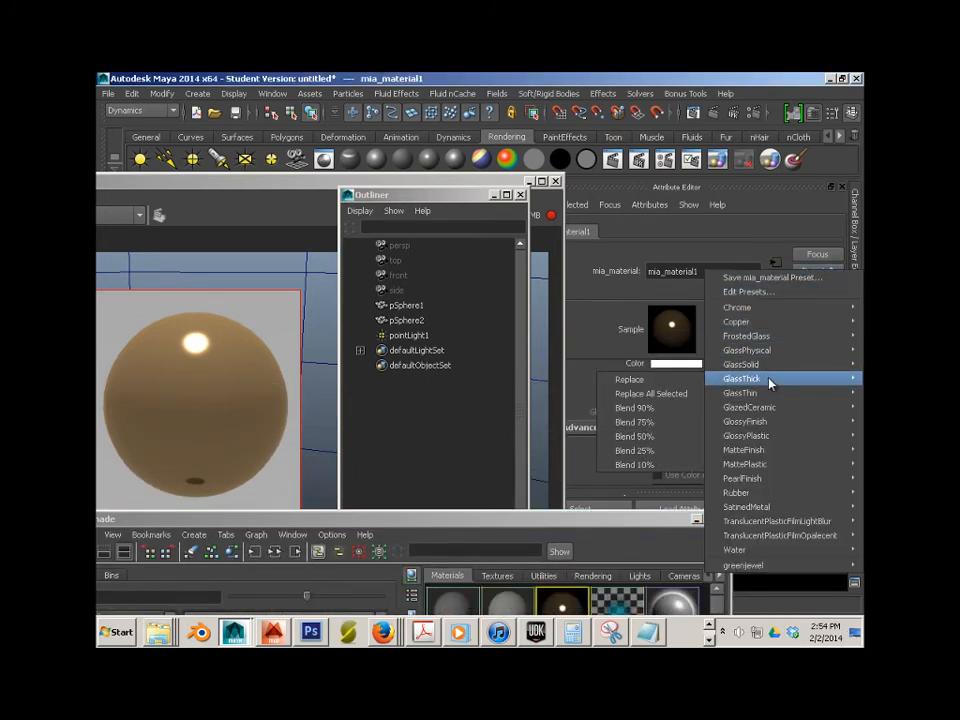
{"action": "mouse_move", "coordinate": [756, 423]}
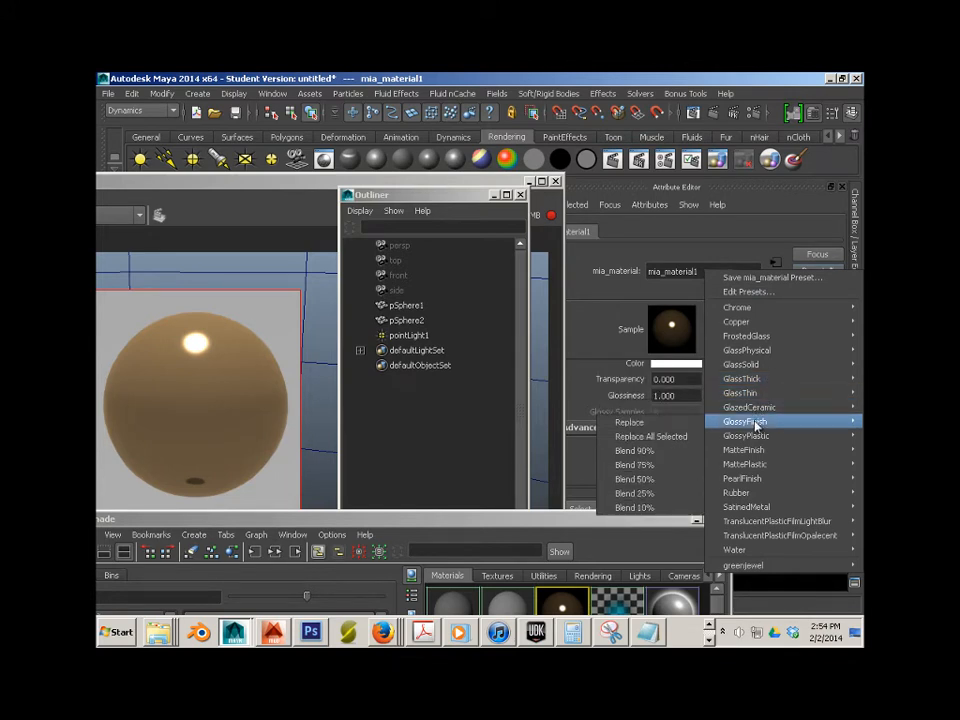
{"action": "mouse_move", "coordinate": [753, 492]}
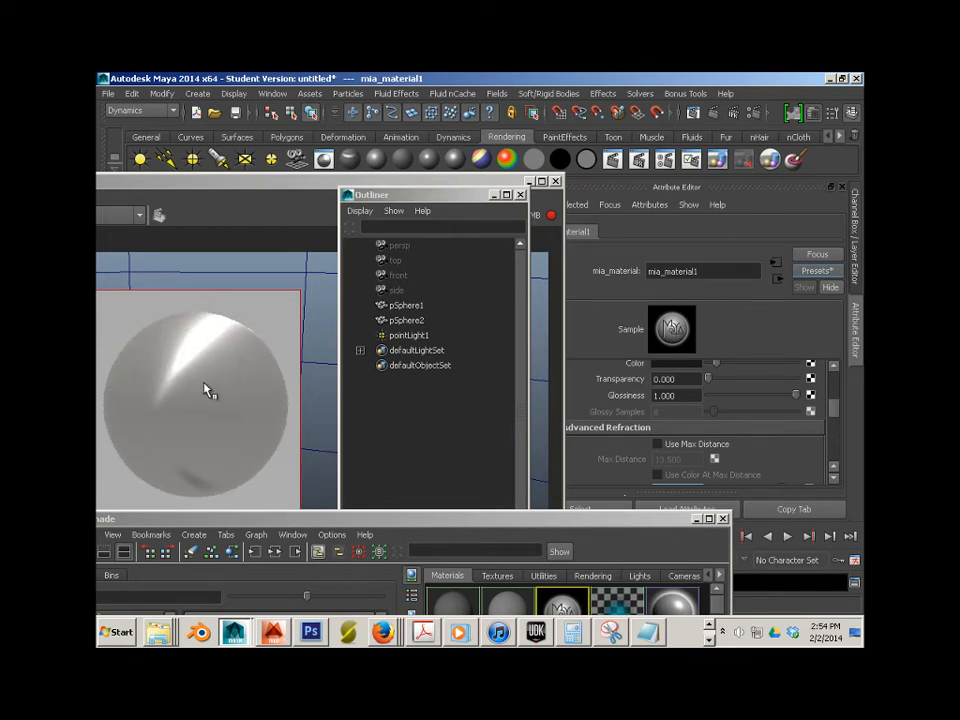
- Darken the diffuse Color of mia_material1 from white to a dark gray
{"action": "left_click_drag", "start_coordinate": [834, 403], "coordinate": [838, 378]}
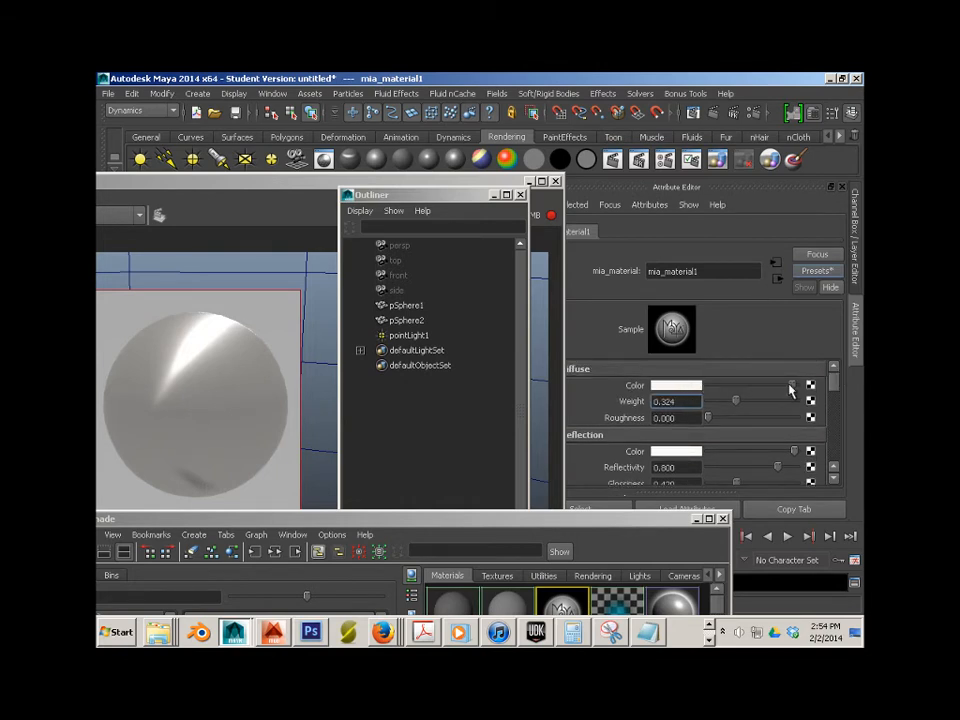
{"action": "left_click_drag", "start_coordinate": [792, 388], "coordinate": [729, 398]}
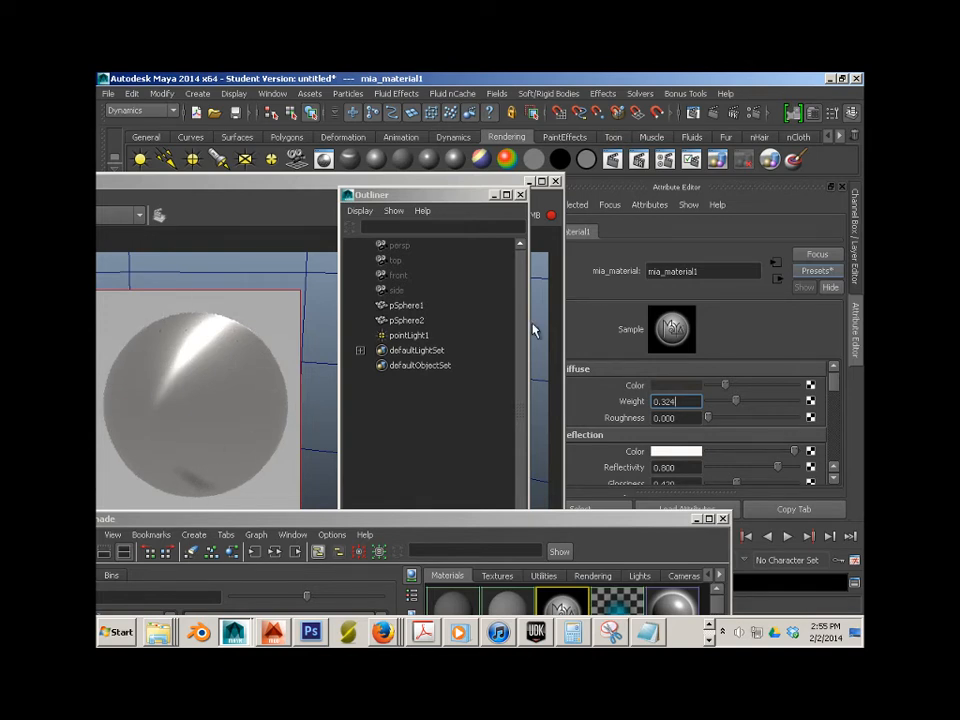
- Blend the Rubber preset into mia_material1 at 10% and darken its diffuse Color further to near black
{"action": "left_click", "coordinate": [810, 276]}
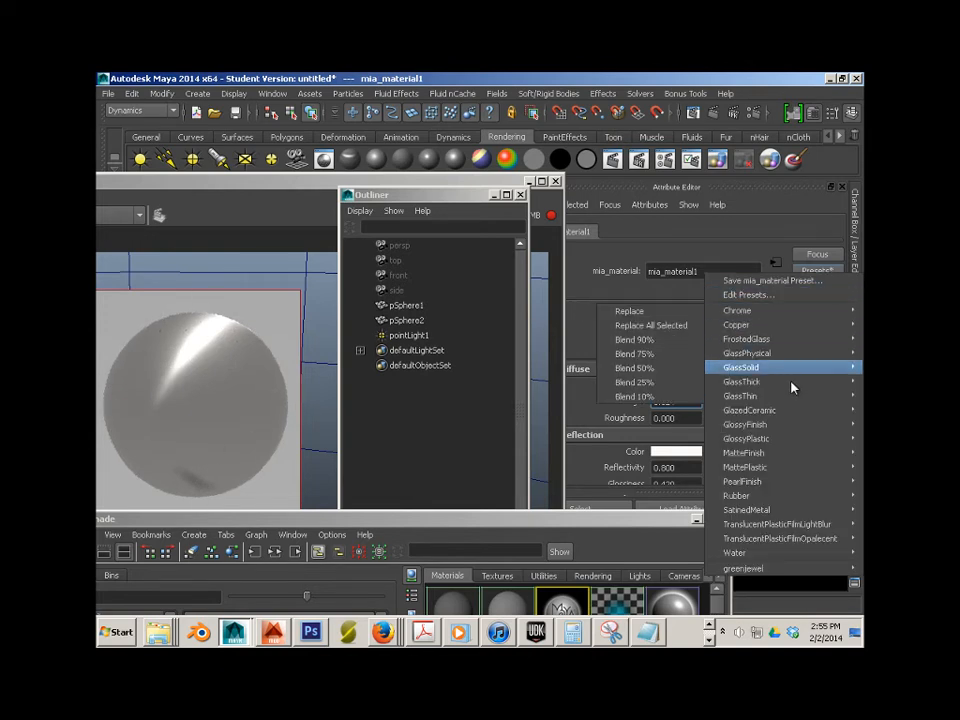
{"action": "mouse_move", "coordinate": [760, 496]}
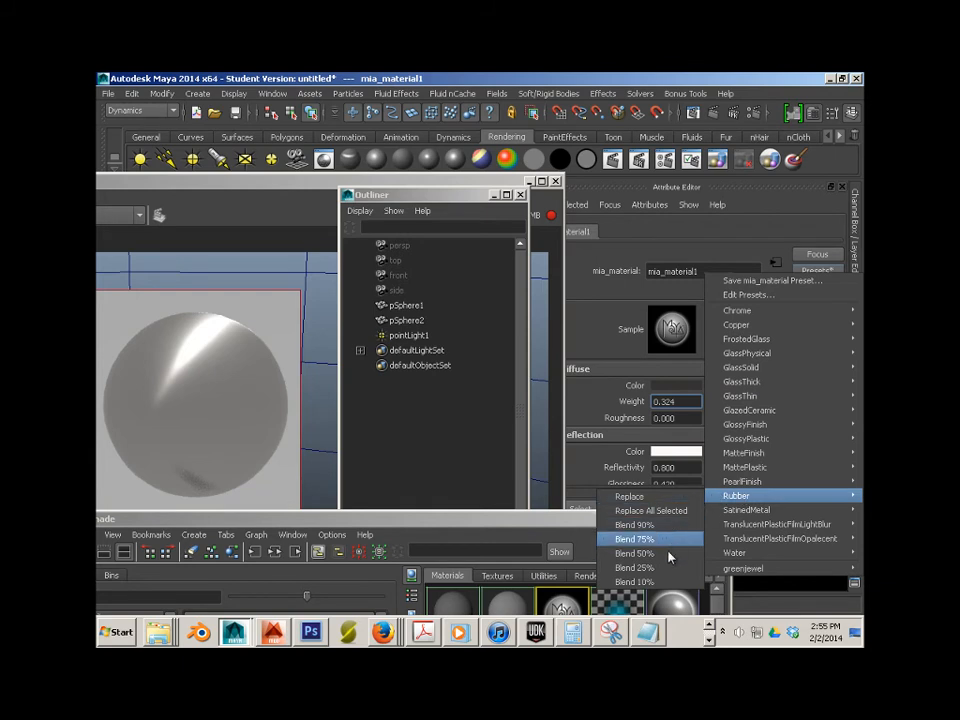
{"action": "left_click", "coordinate": [652, 582]}
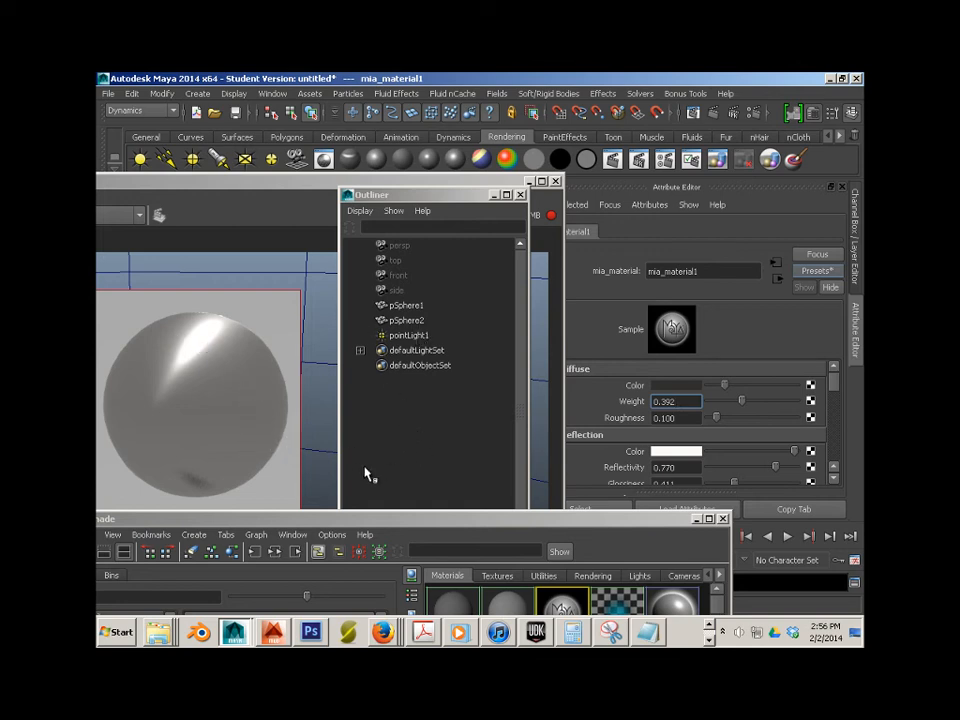
{"action": "left_click_drag", "start_coordinate": [724, 385], "coordinate": [717, 390]}
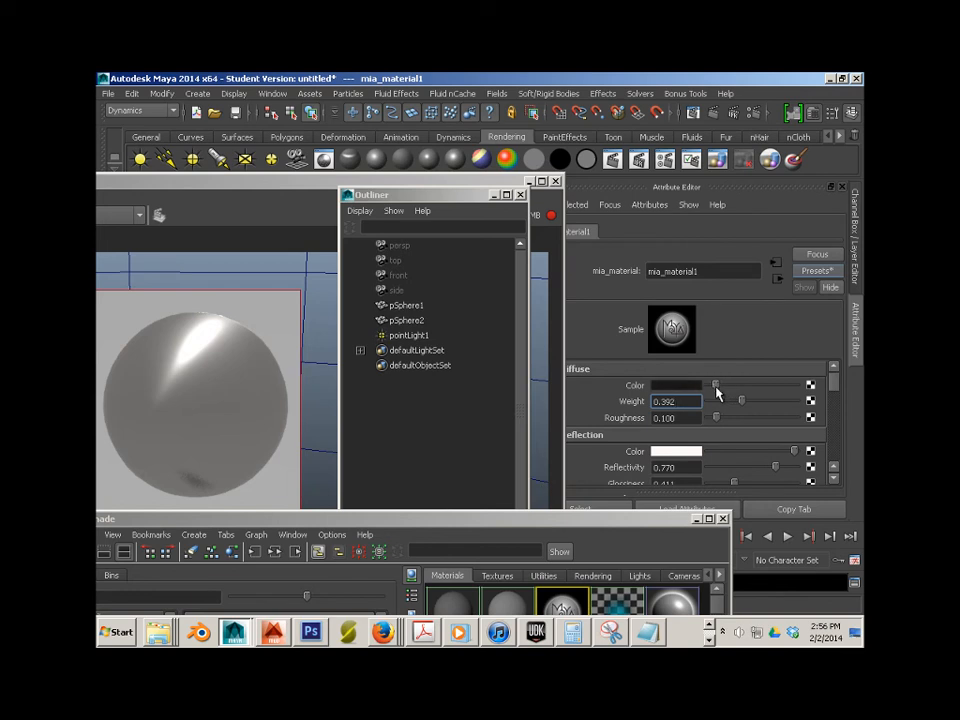
- Select pointLight1 in the Outliner and clear the Intensity value in its point light attributes
{"action": "left_click", "coordinate": [401, 336]}
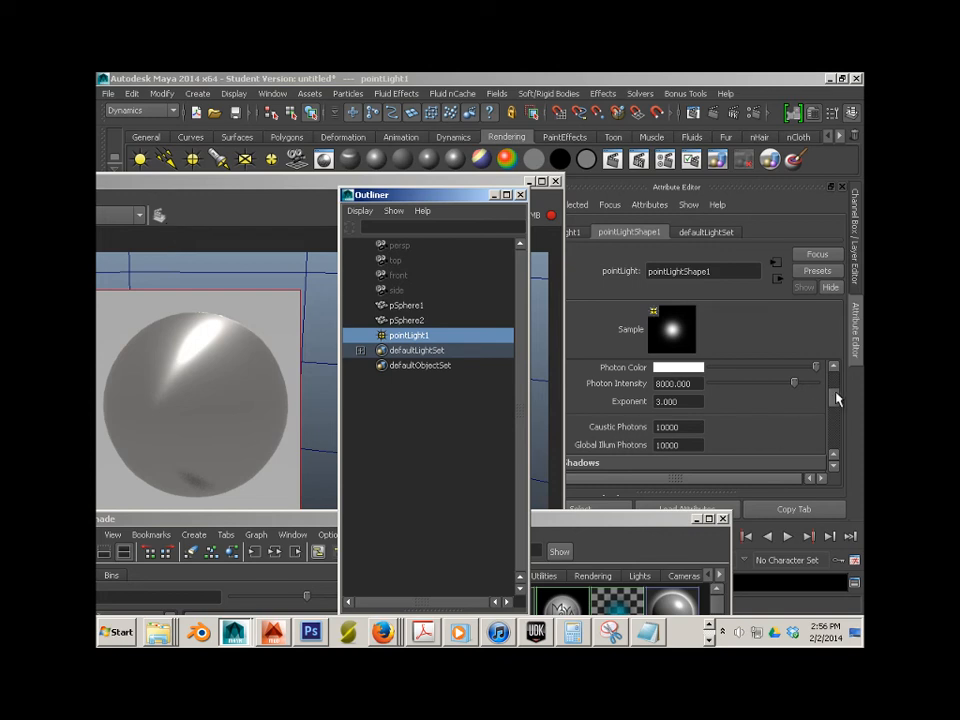
{"action": "scroll", "coordinate": [836, 395], "scroll_direction": "up", "scroll_amount": 5}
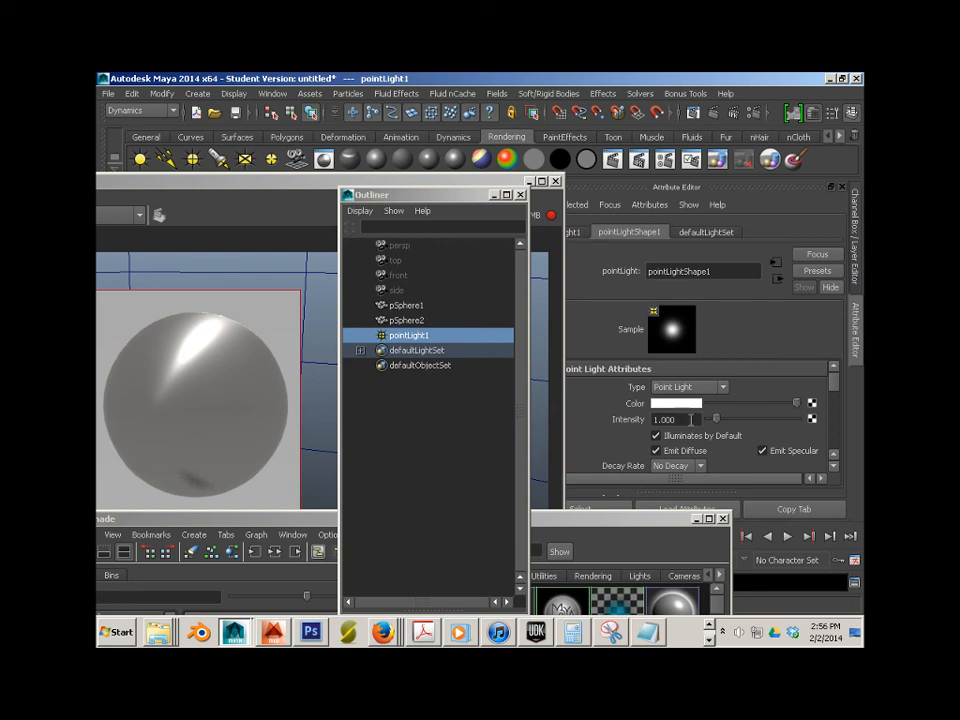
{"action": "double_click", "coordinate": [694, 419]}
{"action": "key", "text": "BackSpace"}
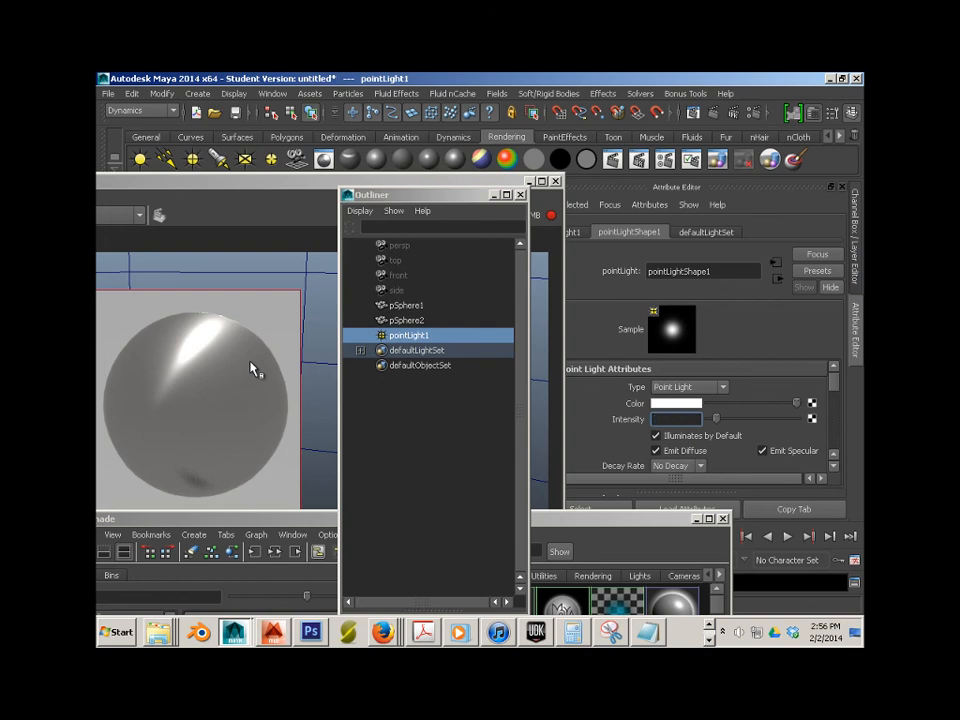